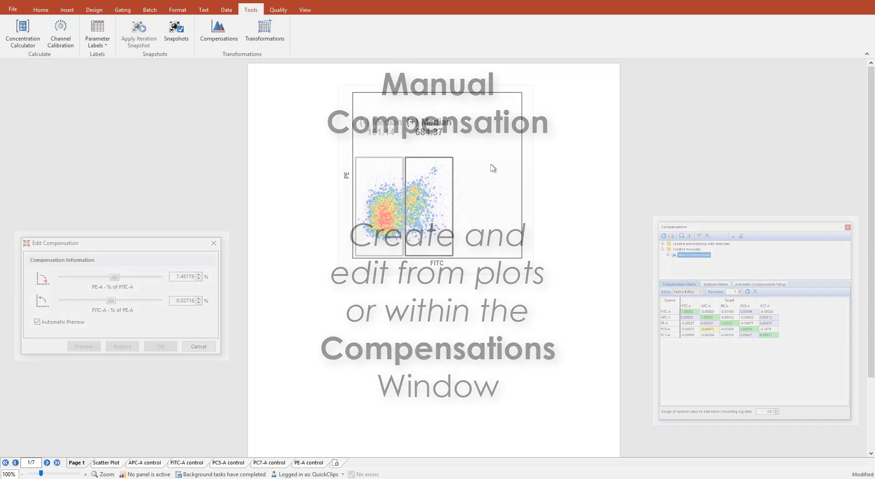
Create a New Compensation on the FITC vs PE plot with PE-A at 48% of FITC-A
right_click(492, 168)
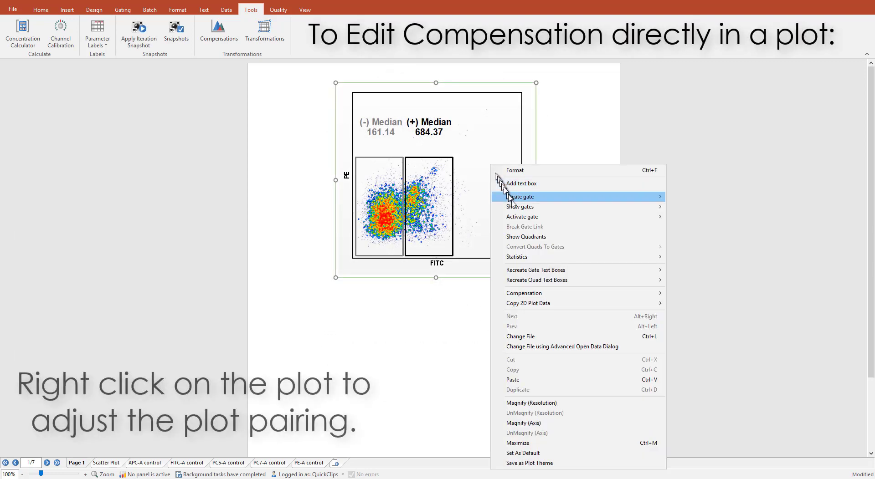
mouse_move(524, 296)
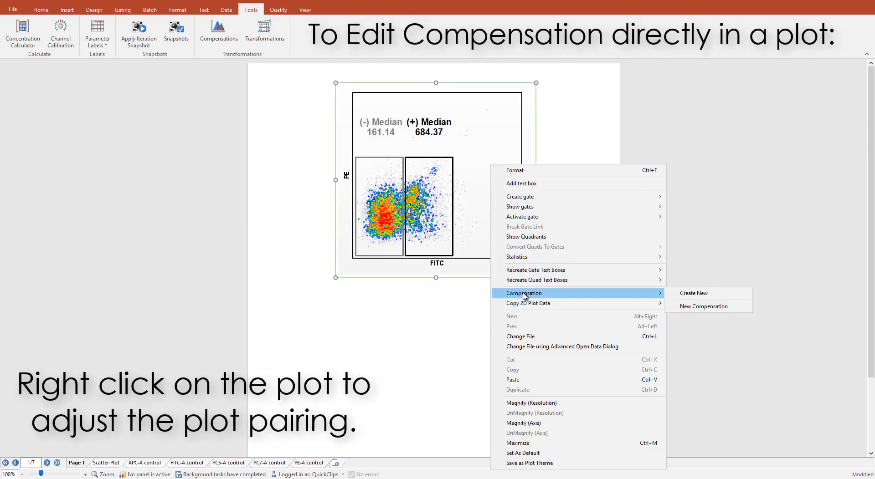
click(725, 309)
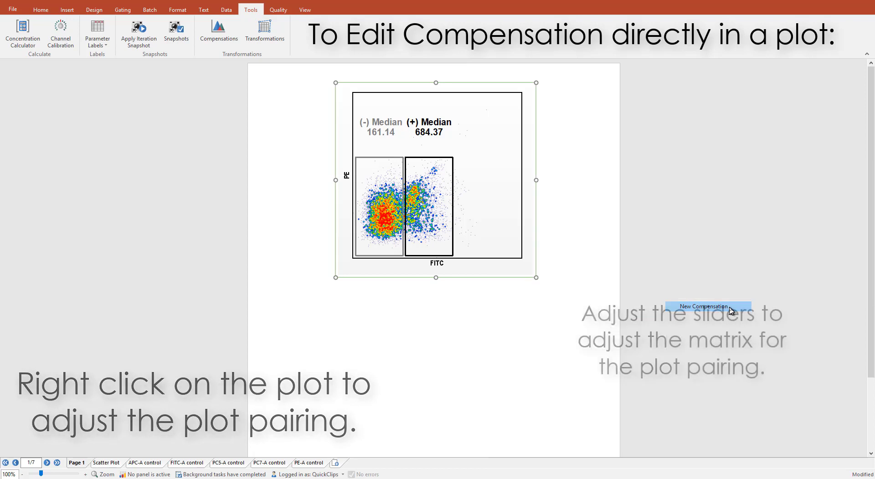
drag(430, 324, 520, 325)
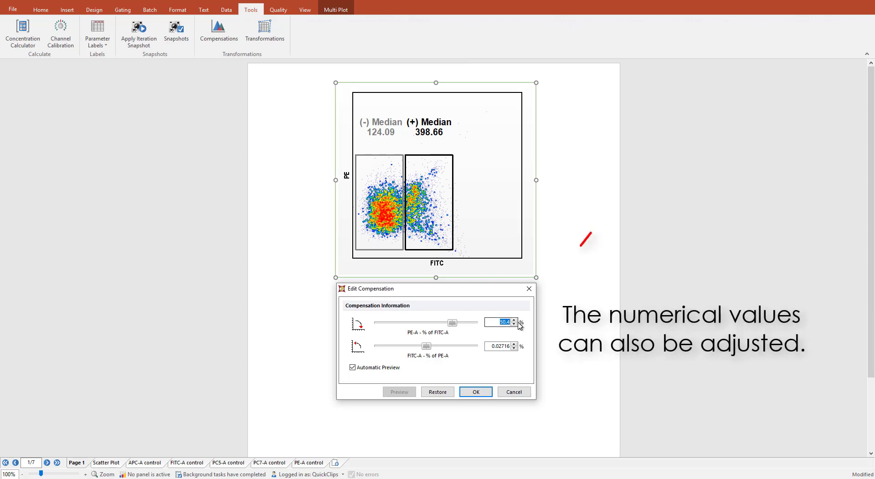
text(48)
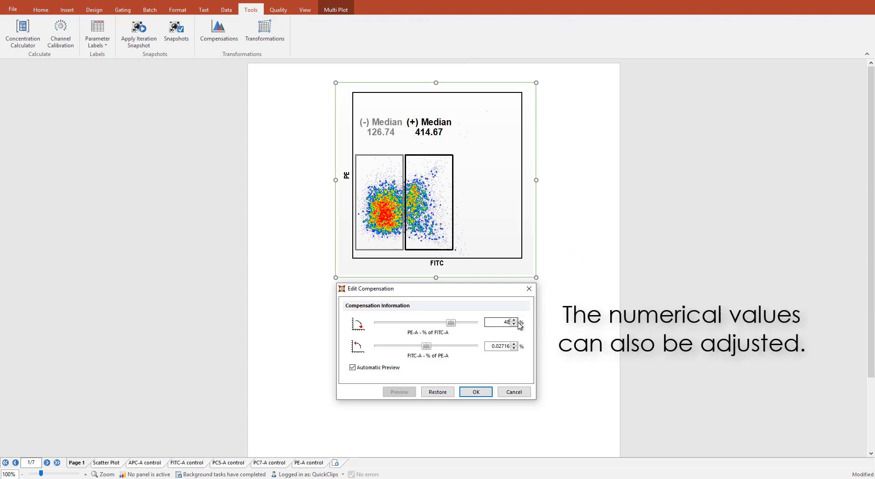
key(Return)
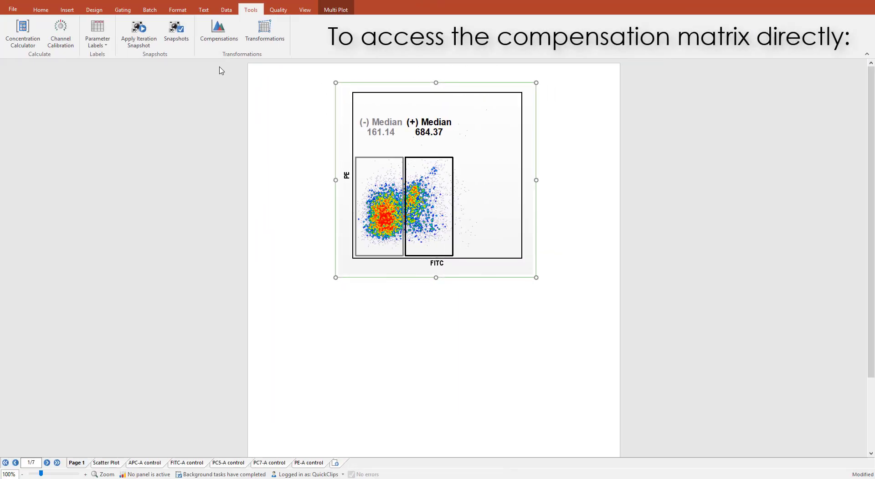
Display the New Compensation matrix from the manually created compensations
click(217, 42)
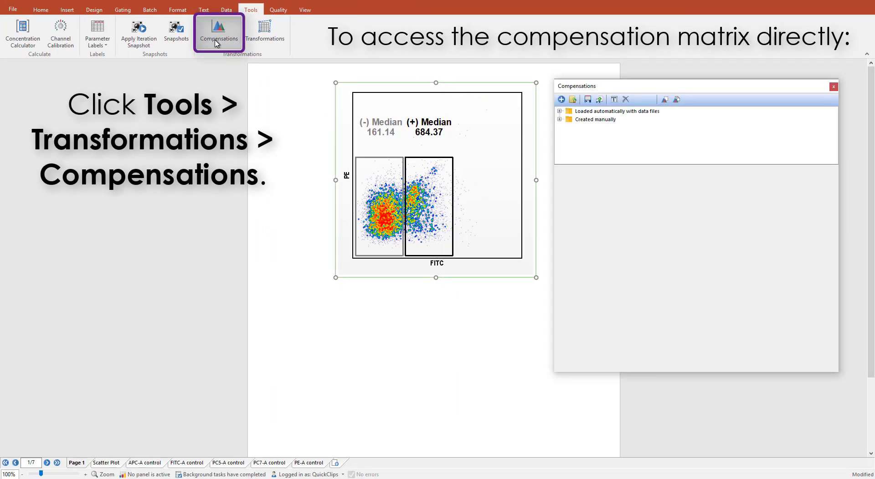
click(559, 119)
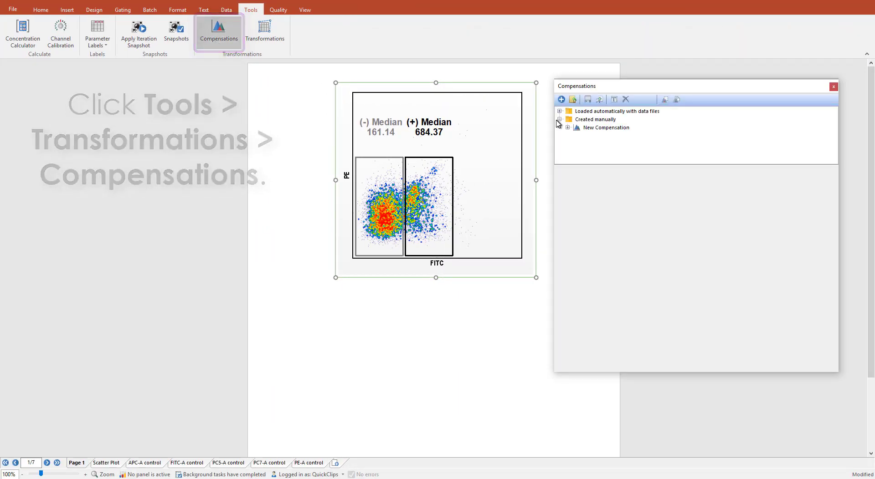
click(592, 128)
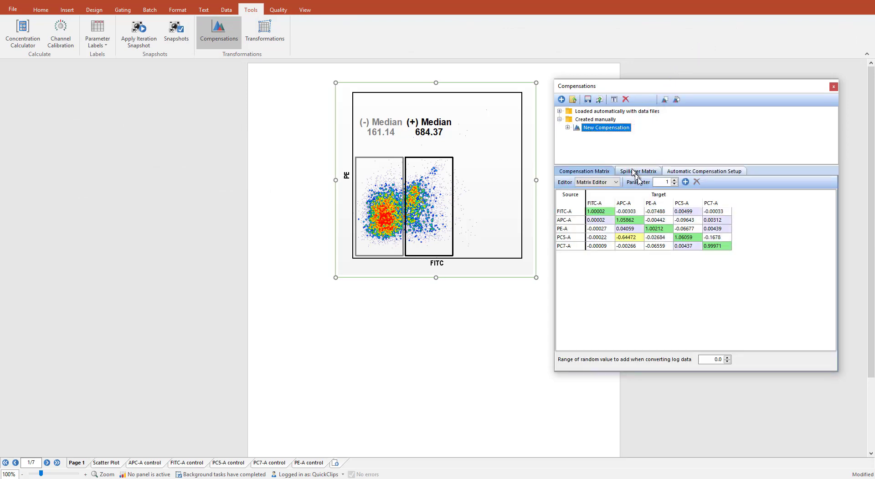
Nudge the FITC-A to PE-A coefficient with the spin buttons, then retype its decimals as 15
click(655, 213)
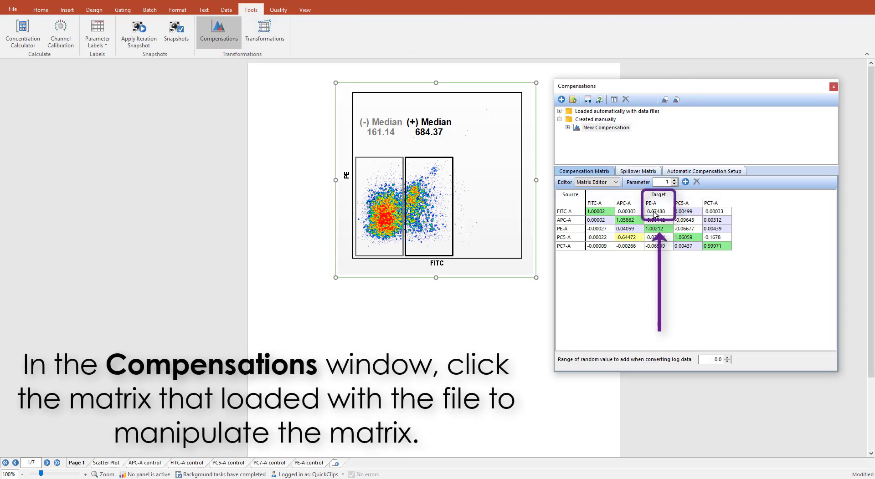
click(655, 214)
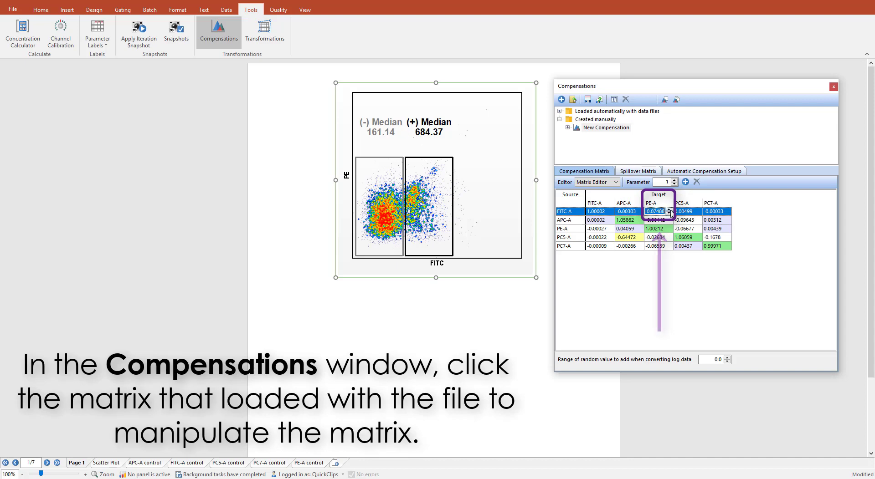
click(669, 210)
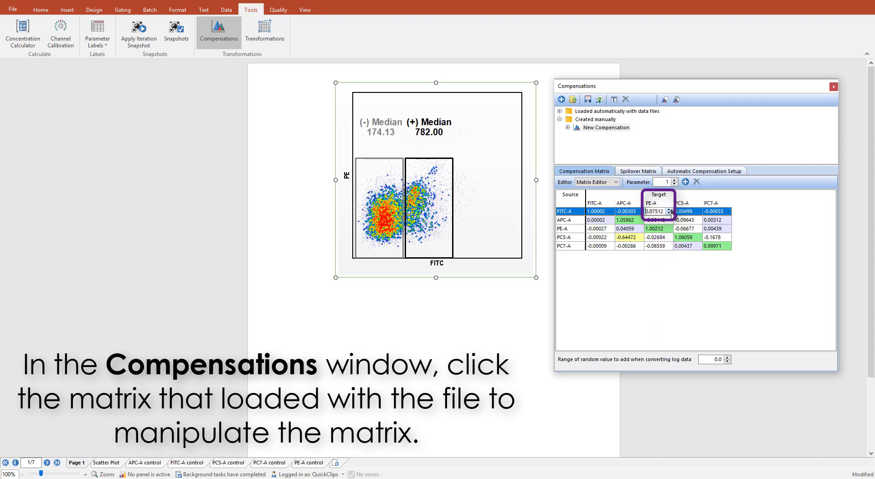
click(669, 214)
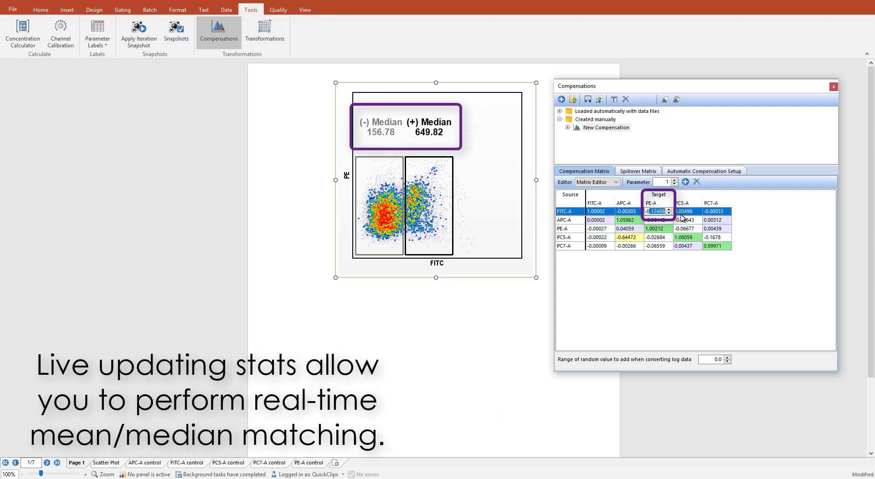
key(BackSpace)
text(15)
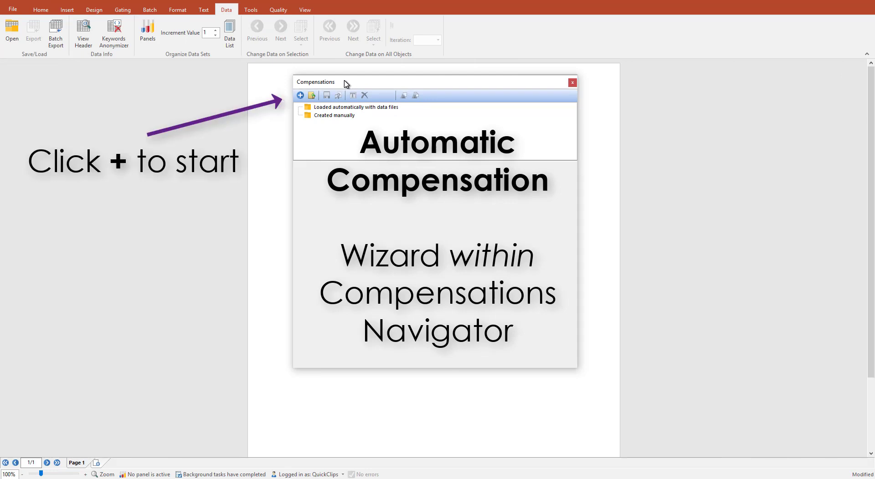
Add a new compensation and load the single-stained control files
click(300, 95)
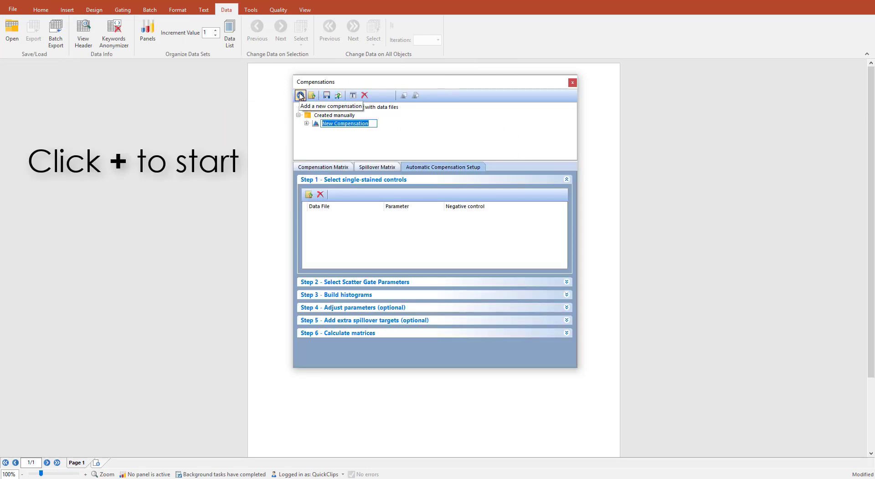
click(309, 195)
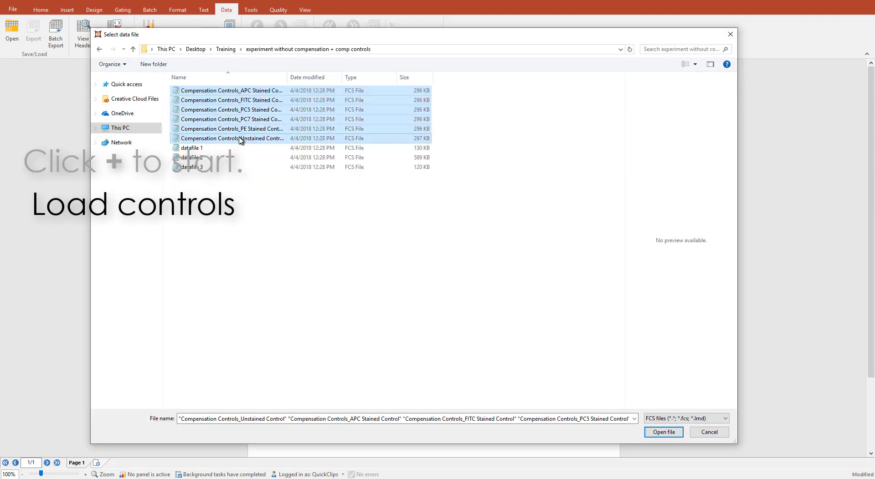
click(662, 428)
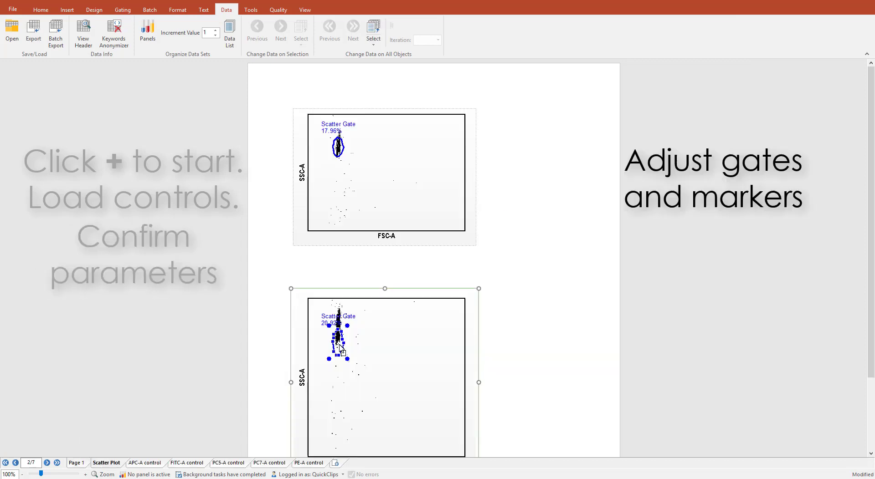
Reshape the scatter gate, review the APC-A, FITC-A, PC5-A and PC7-A controls, and calculate the matrices
drag(339, 346, 338, 325)
click(144, 463)
click(192, 463)
click(220, 463)
click(259, 463)
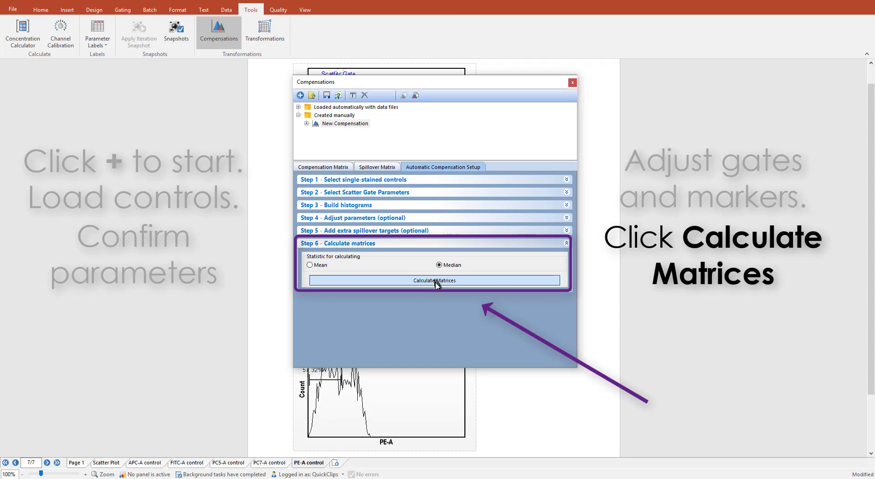
click(435, 280)
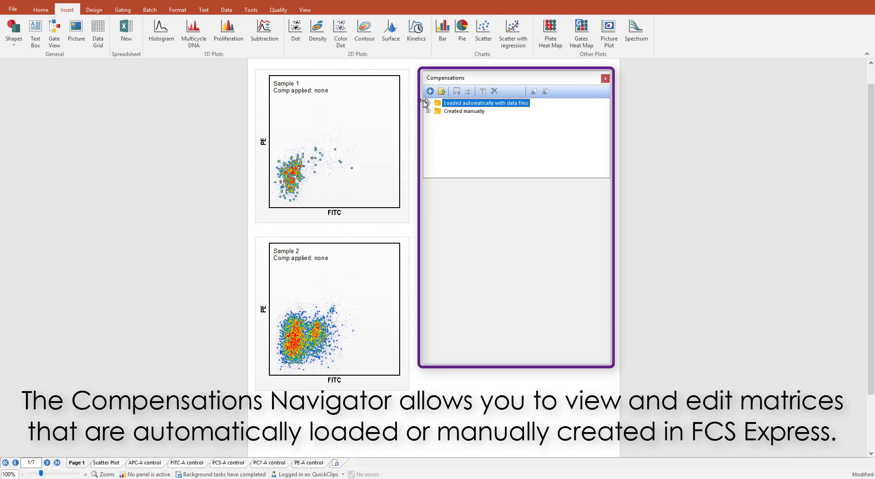
Apply Auto comp to Sample 1 by dragging it onto the plot, and to Sample 2
click(429, 103)
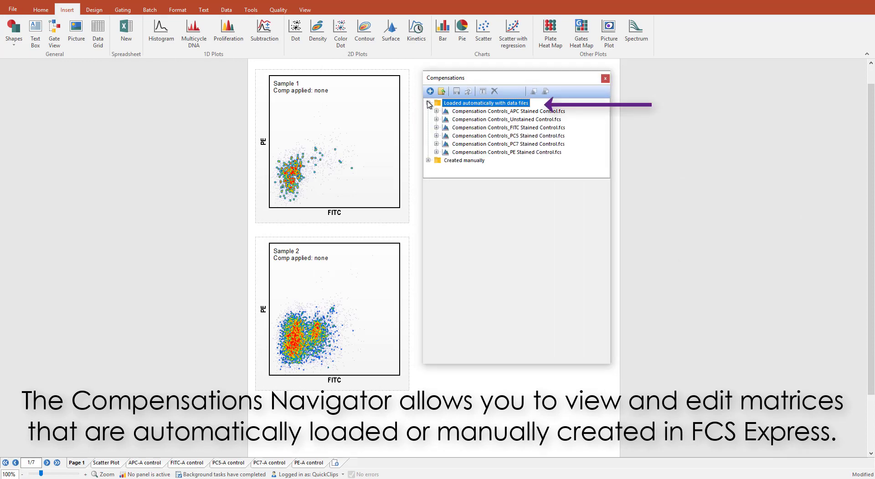
click(428, 103)
click(429, 111)
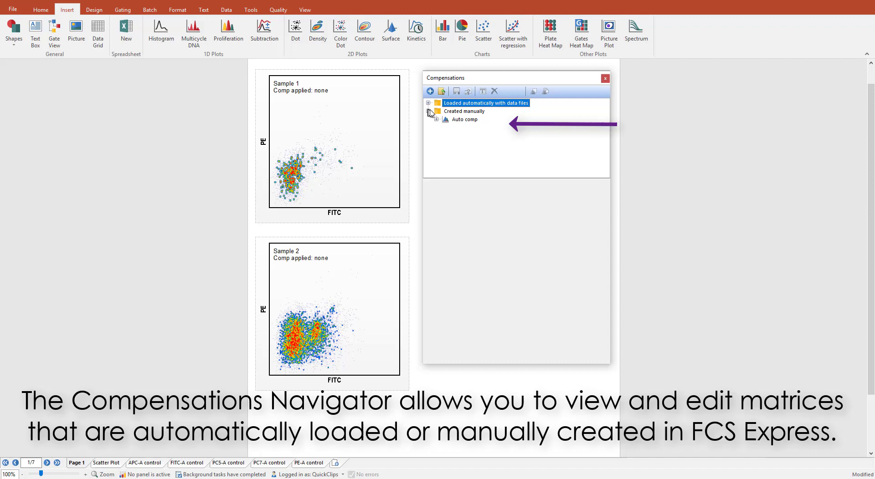
right_click(476, 121)
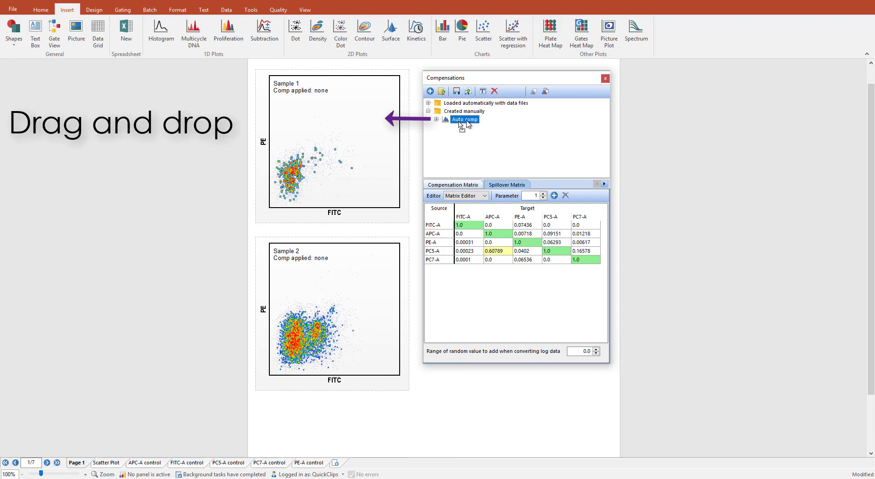
drag(464, 120, 365, 129)
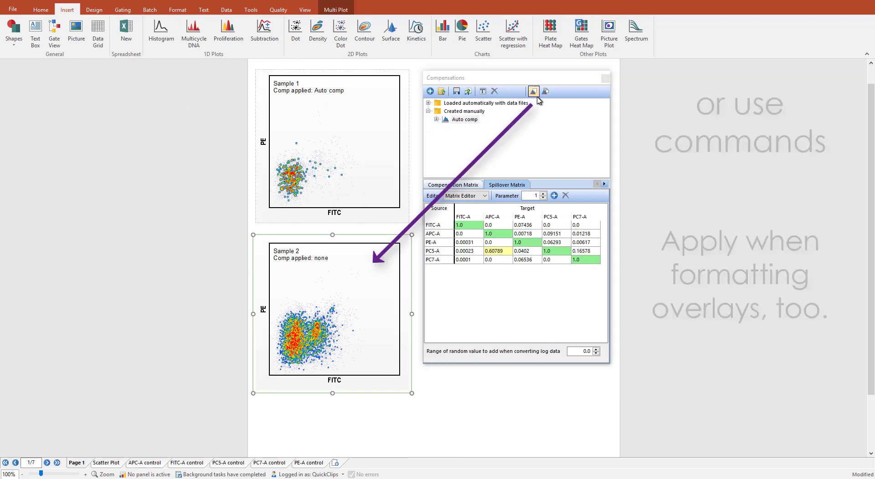
click(538, 97)
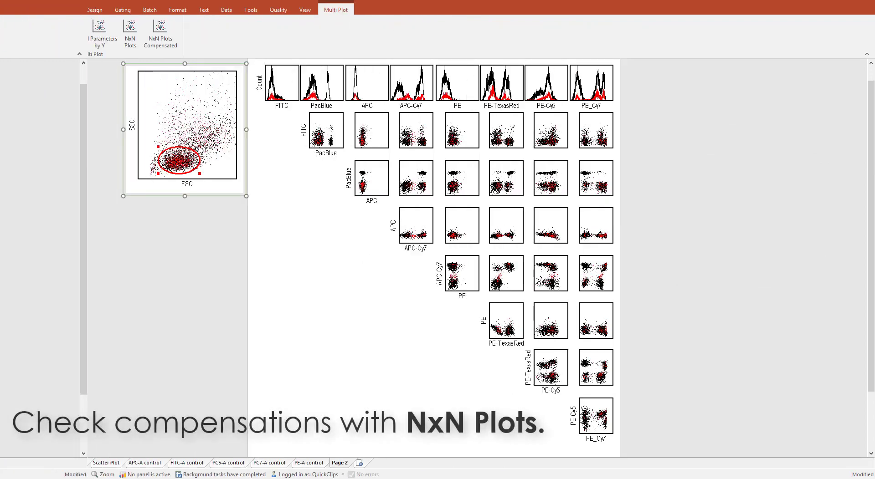
Drag the red ellipse gate's corner outward to enlarge it on the FSC vs SSC plot
drag(199, 147, 217, 137)
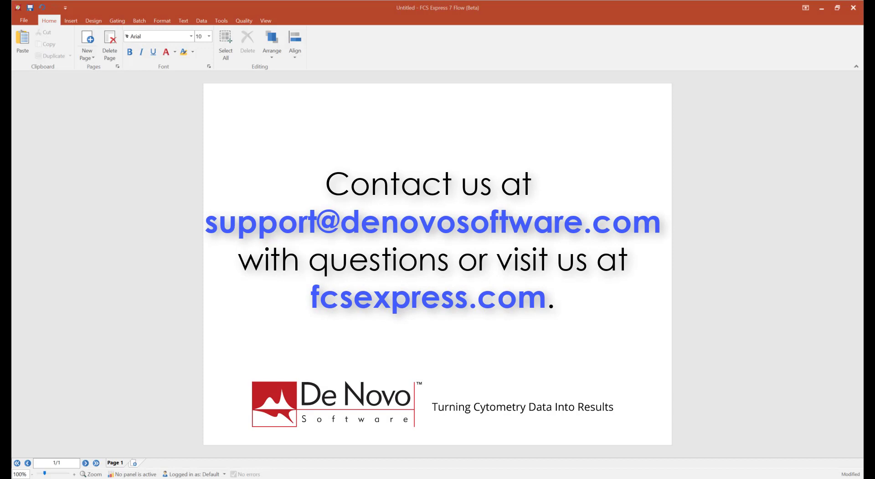